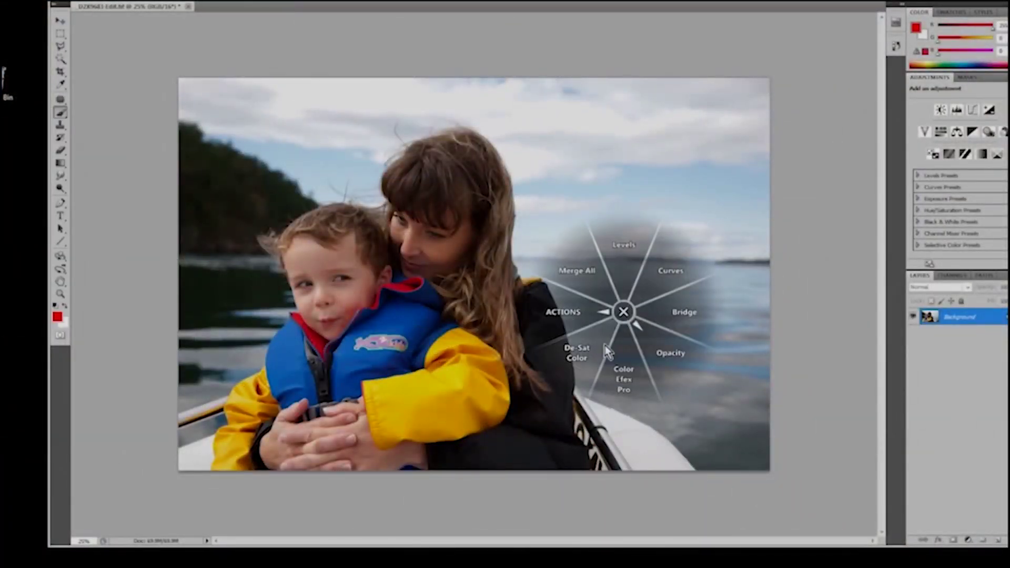
# Add a Black & White adjustment layer to the photo through the radial menu's De-Sat Color command, accepting the default layer settings.
pyautogui.click(608, 351)
pyautogui.click(633, 284)
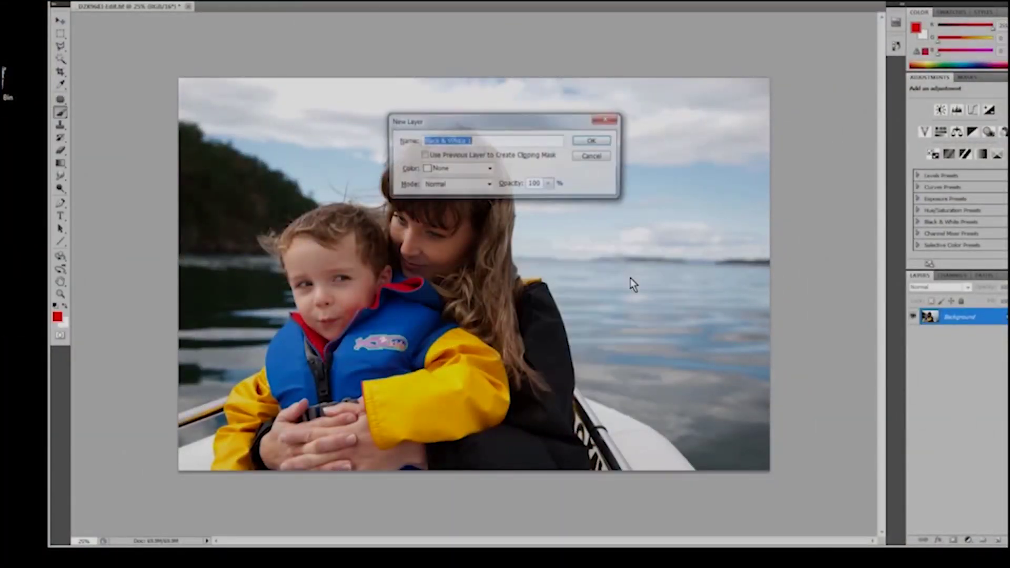
pyautogui.click(595, 140)
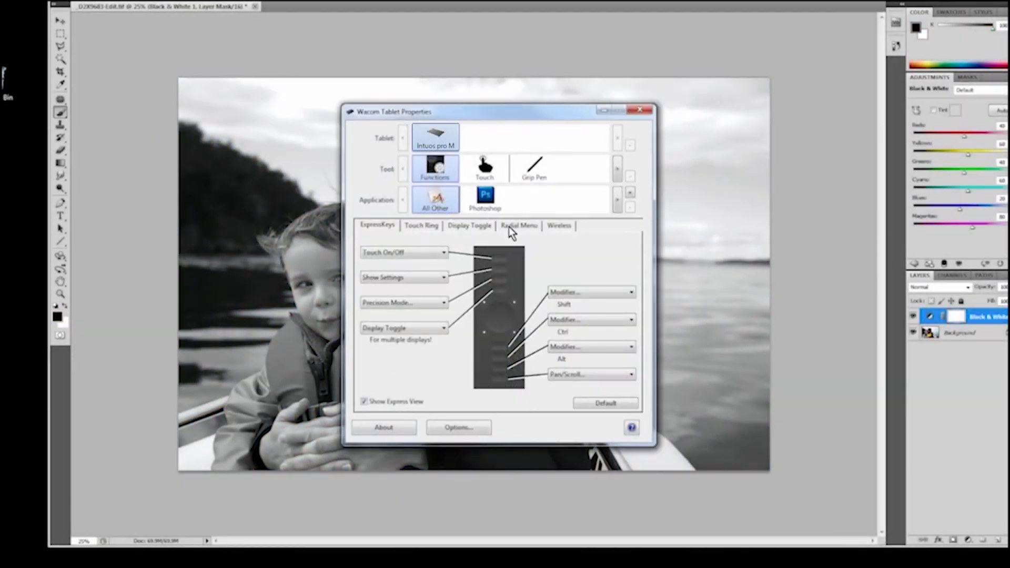
# Review the tablet's radial menu, touch ring and ExpressKeys assignments for all other applications in the Wacom Tablet Properties.
pyautogui.click(511, 227)
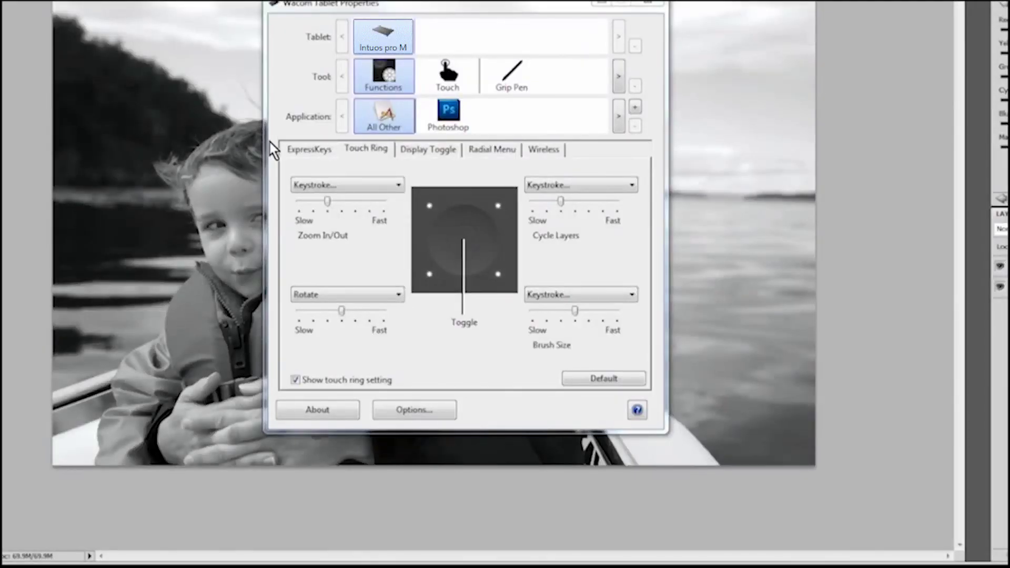
pyautogui.click(318, 153)
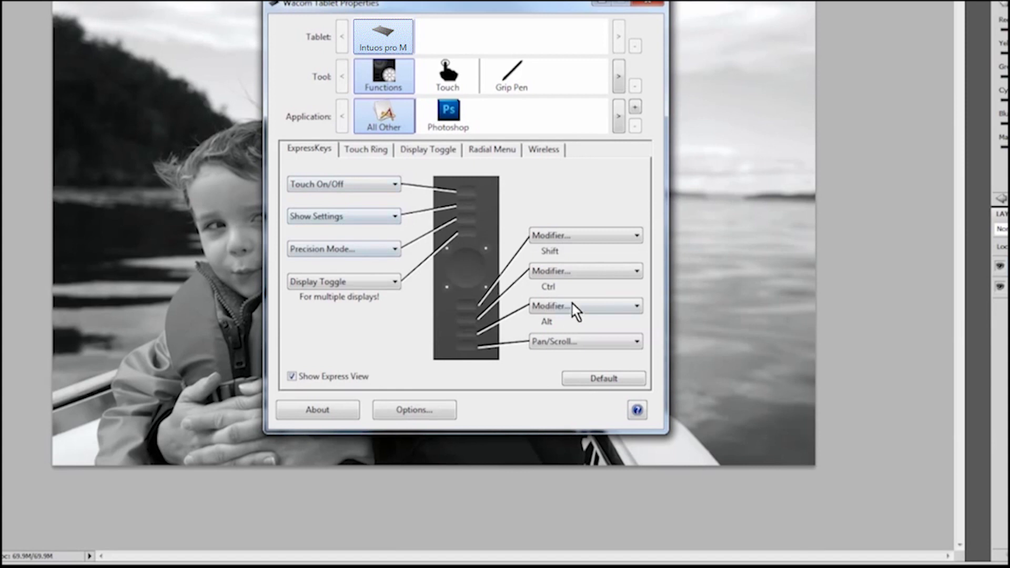
pyautogui.click(620, 310)
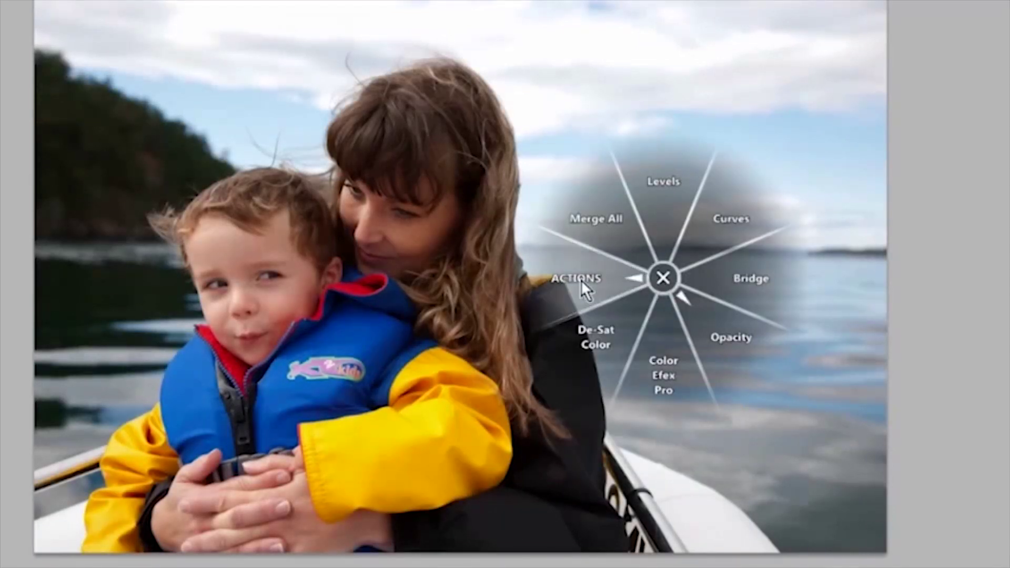
# Convert the photo to black and white from the radial menu's ACTIONS submenu and try its Opacity submenu over the image.
pyautogui.click(580, 279)
pyautogui.click(629, 223)
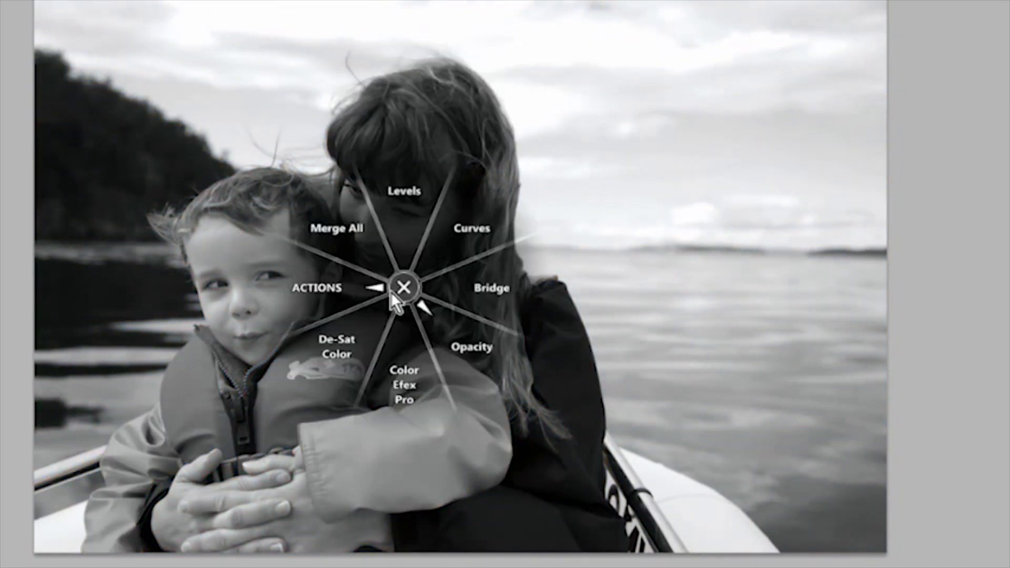
pyautogui.click(454, 324)
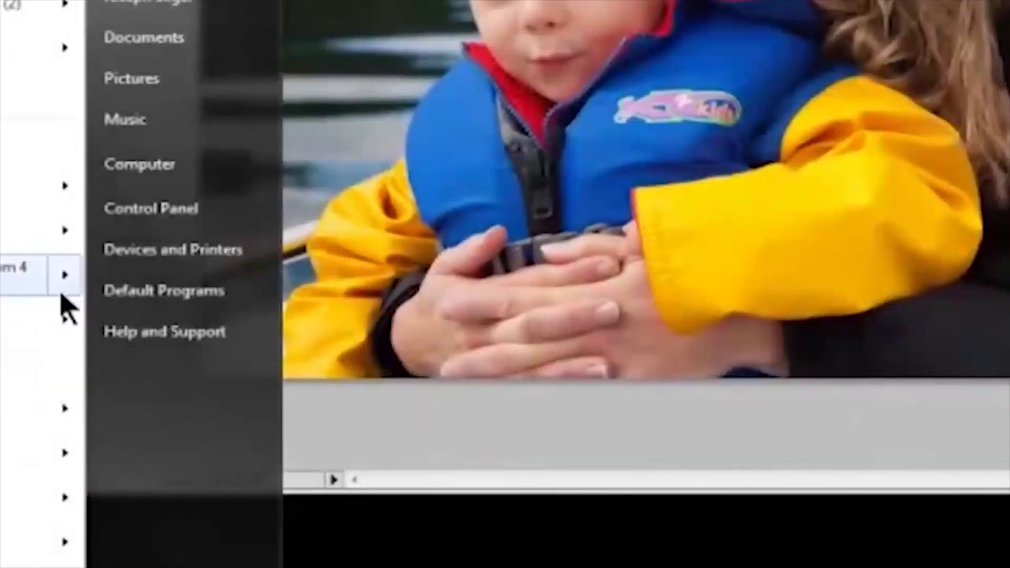
pyautogui.press('Escape')
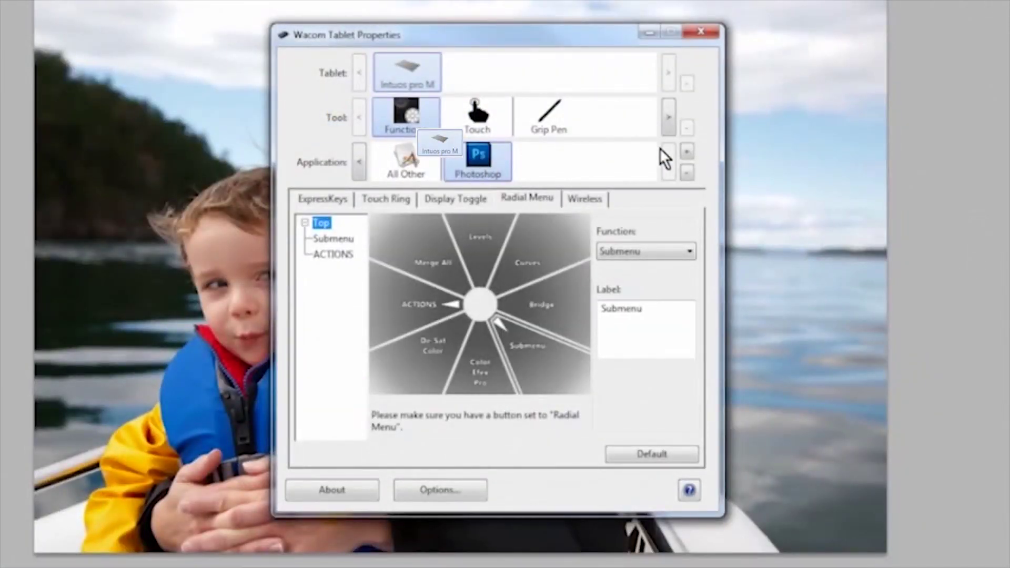
# Add Photoshop from the currently open applications as an application with custom tablet settings.
pyautogui.click(686, 152)
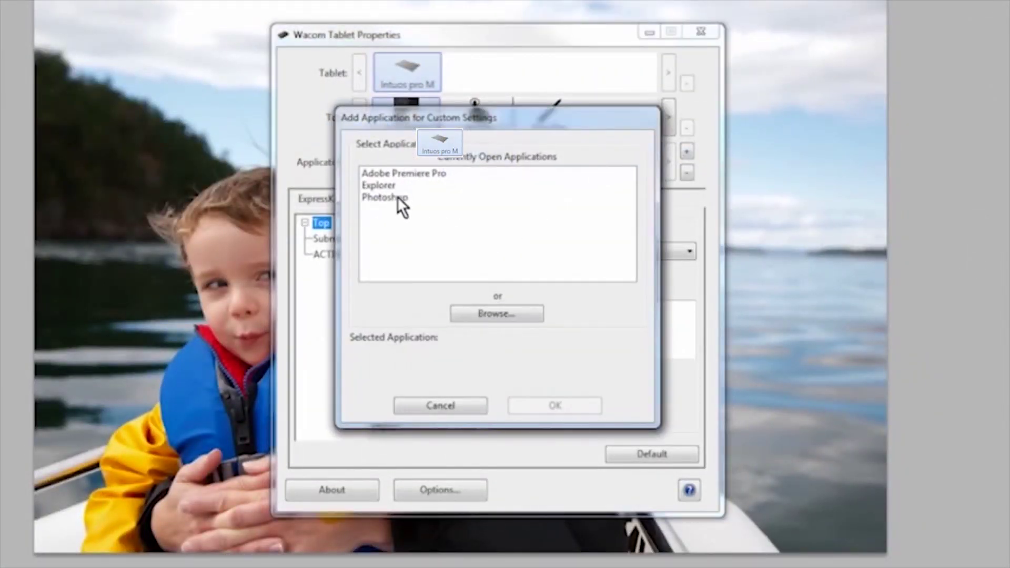
pyautogui.click(393, 197)
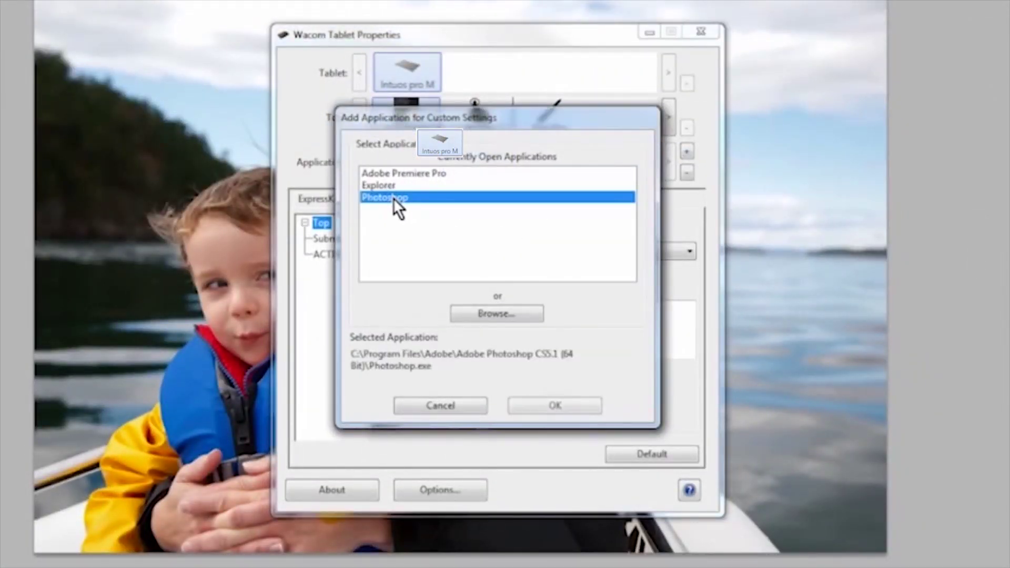
pyautogui.click(547, 413)
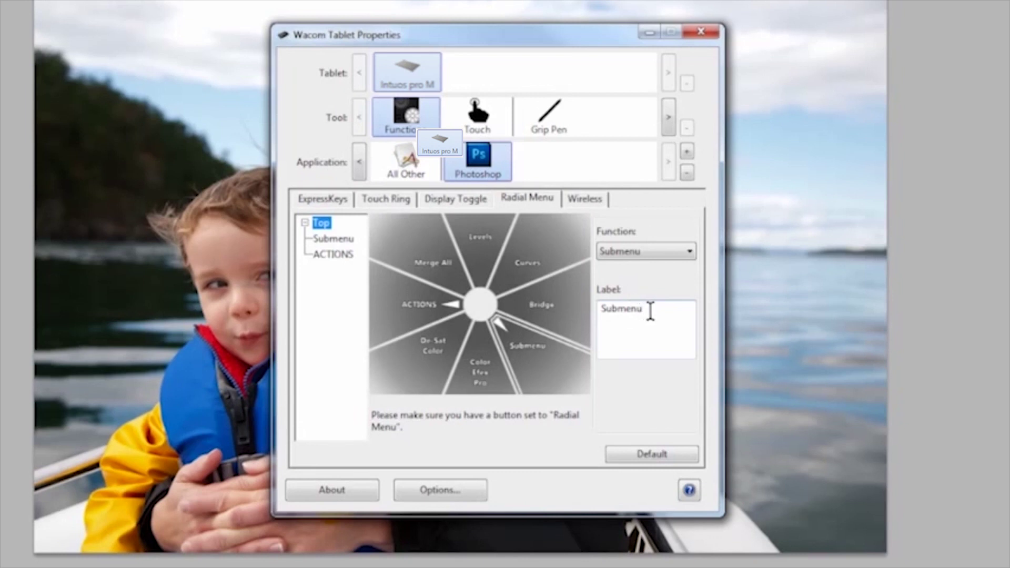
# Make the radial menu slice between Bridge and Color Efex Pro a submenu labelled Opacity.
pyautogui.click(684, 252)
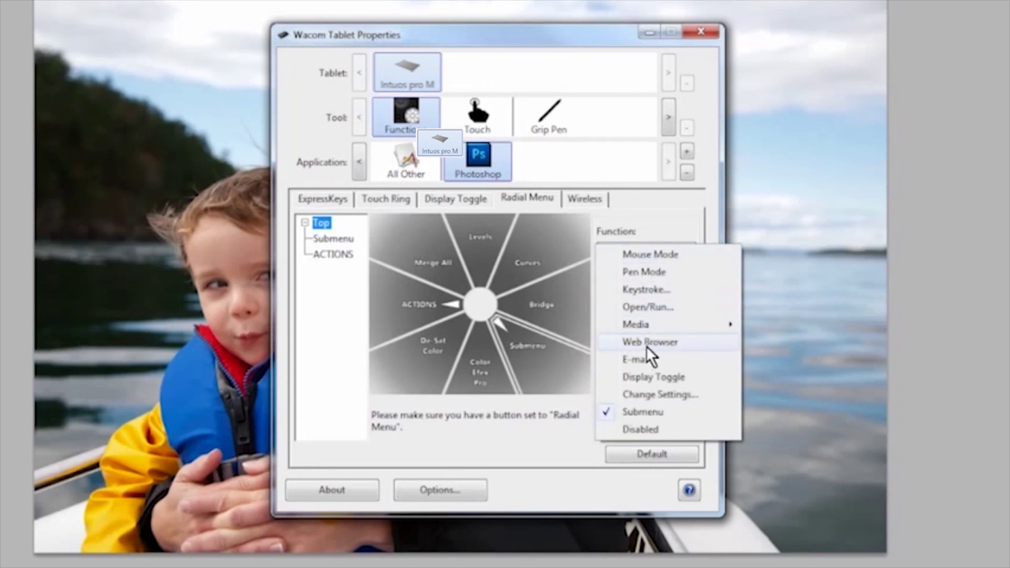
pyautogui.click(634, 419)
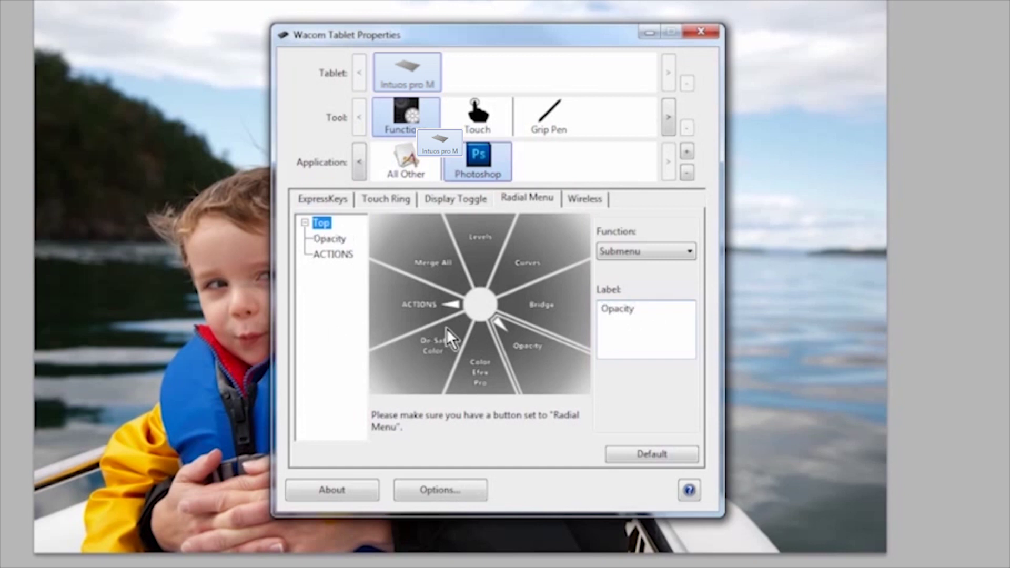
# In the Opacity submenu, assign the keystroke 10 to the first empty slice and name it 10.
pyautogui.click(329, 241)
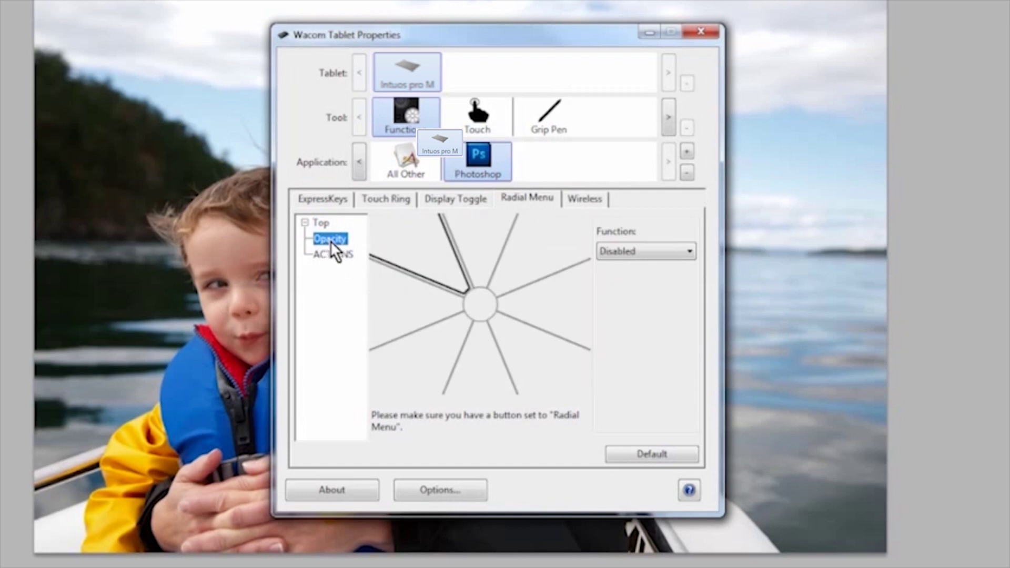
pyautogui.click(689, 257)
pyautogui.click(663, 289)
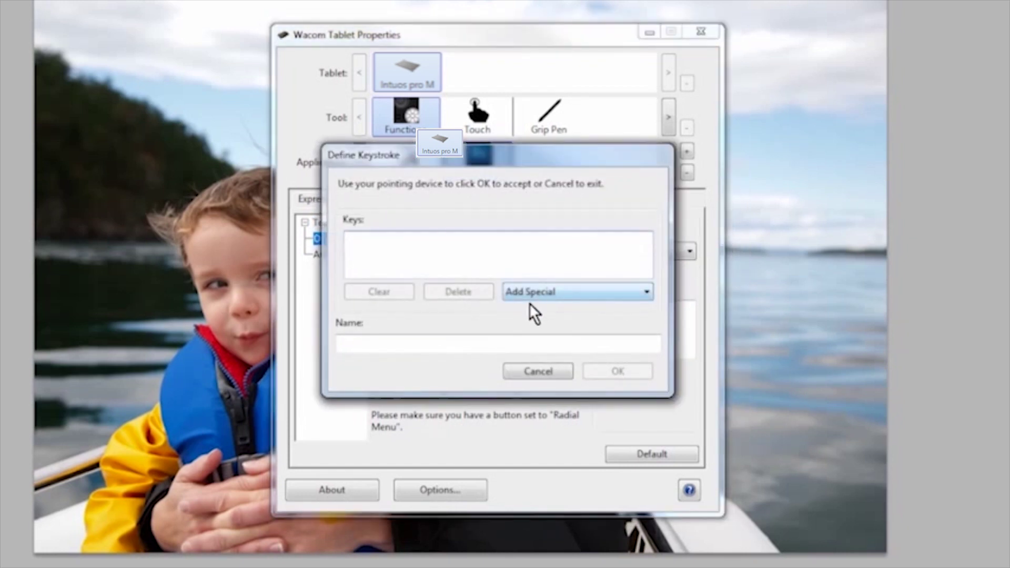
pyautogui.write('10')
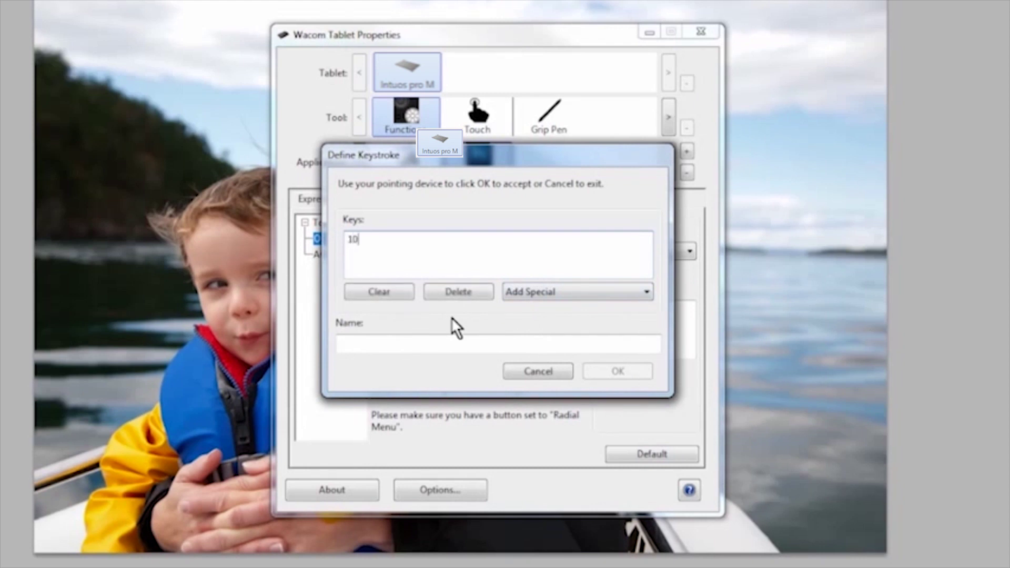
pyautogui.click(367, 343)
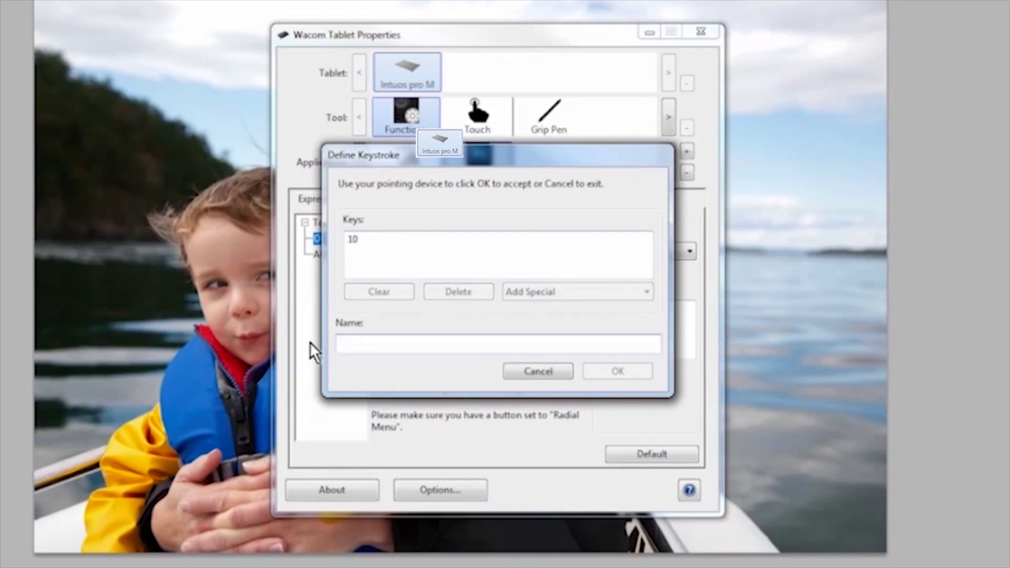
pyautogui.write('10')
pyautogui.click(617, 371)
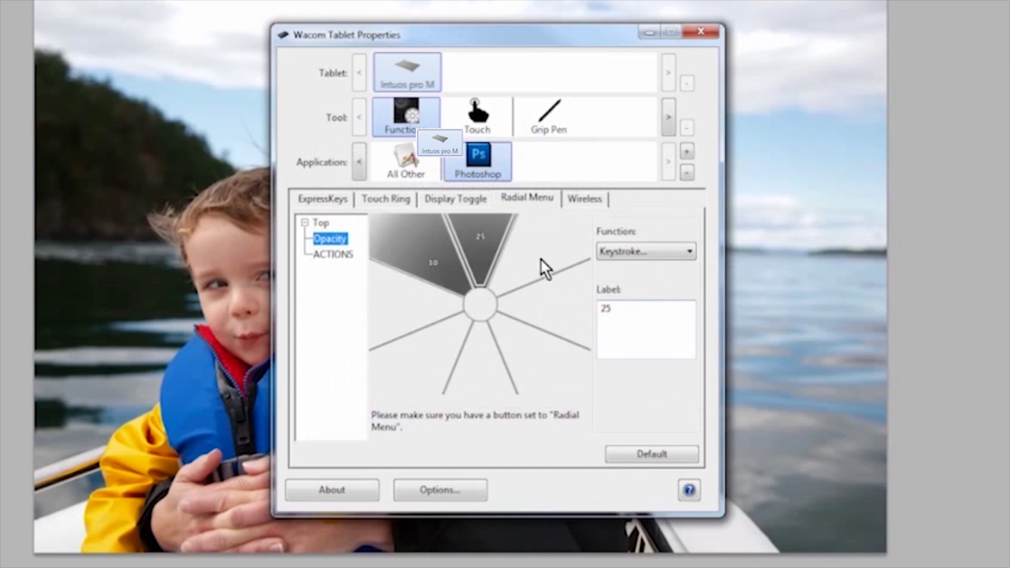
# Fill further Opacity slices with 25, 50, 75, 90 and 100, and assign keystroke x to a Foreground / Background slice.
pyautogui.click(536, 263)
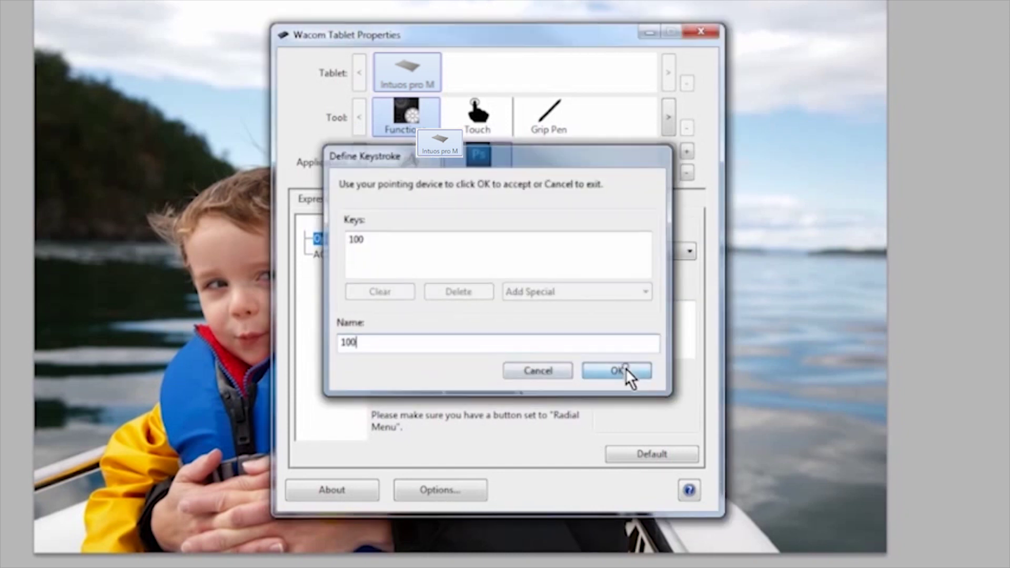
pyautogui.click(623, 374)
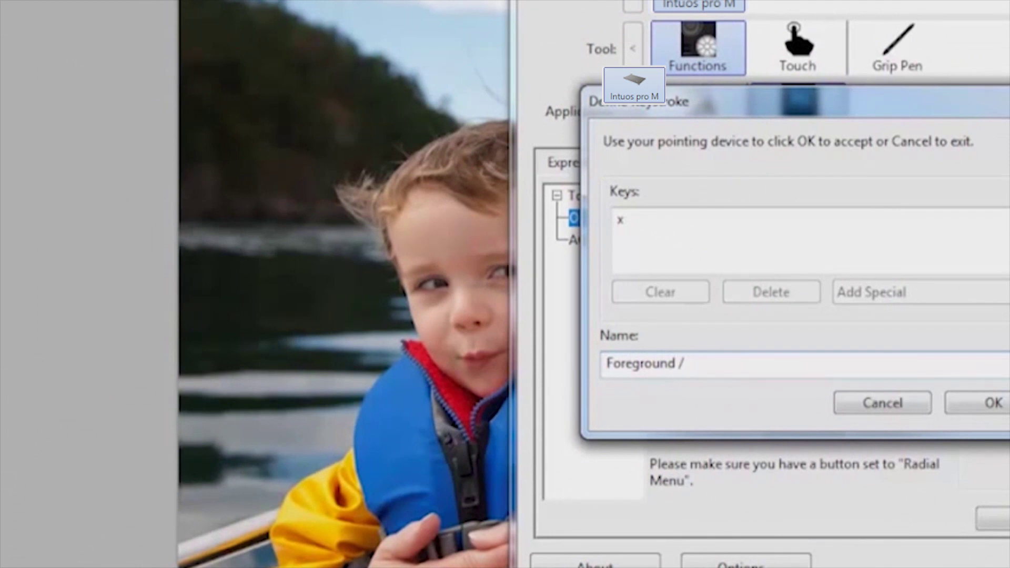
pyautogui.click(993, 402)
# Assign the keystroke d to the remaining slice opposite Foreground / Background and name it Black/White.
pyautogui.click(901, 311)
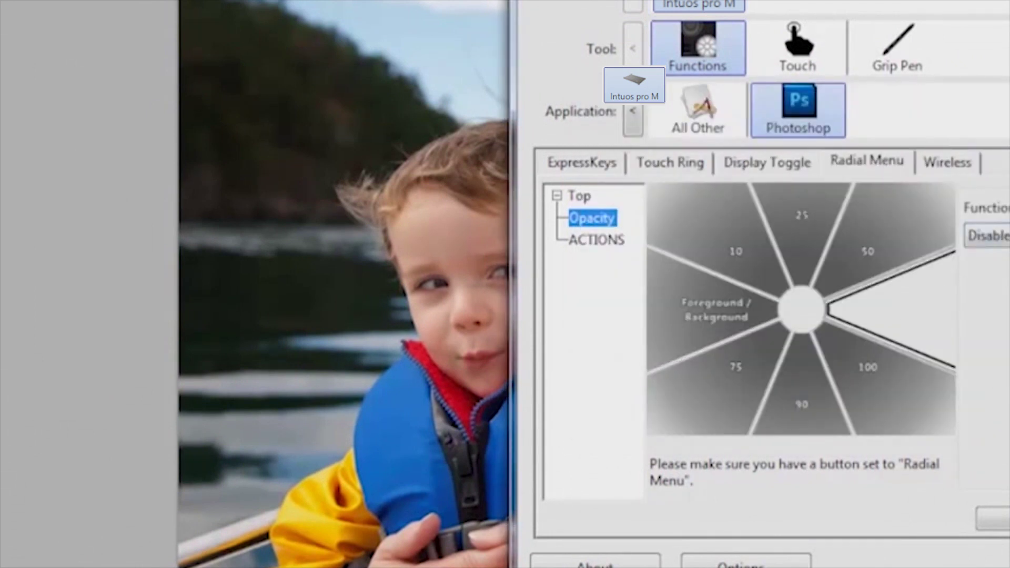
pyautogui.click(989, 235)
pyautogui.click(991, 274)
pyautogui.press('d')
pyautogui.click(654, 363)
pyautogui.write('Black')
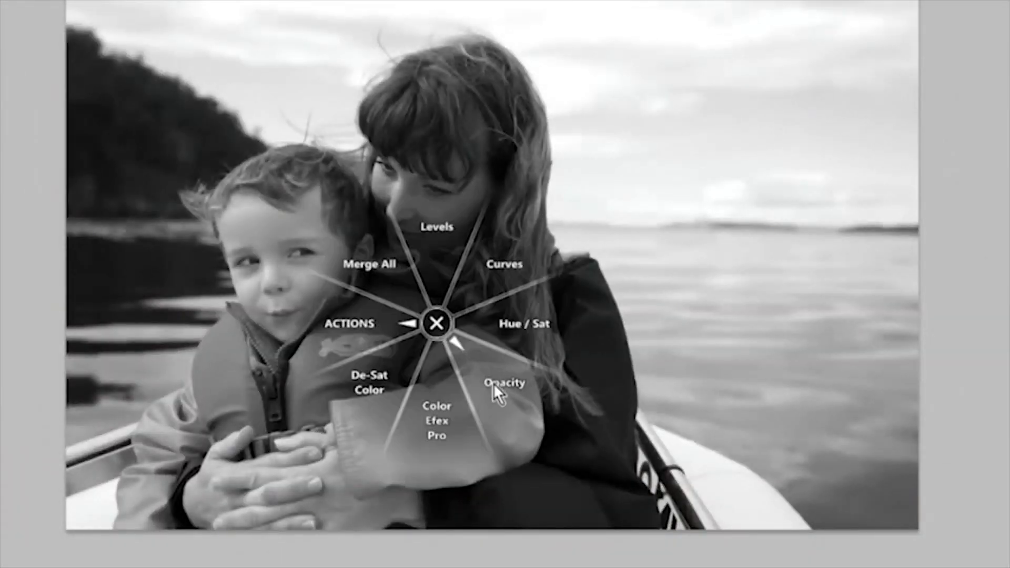
# Check the Opacity submenu over the photo and the radial menu's reset-to-default option in the tablet properties.
pyautogui.click(493, 384)
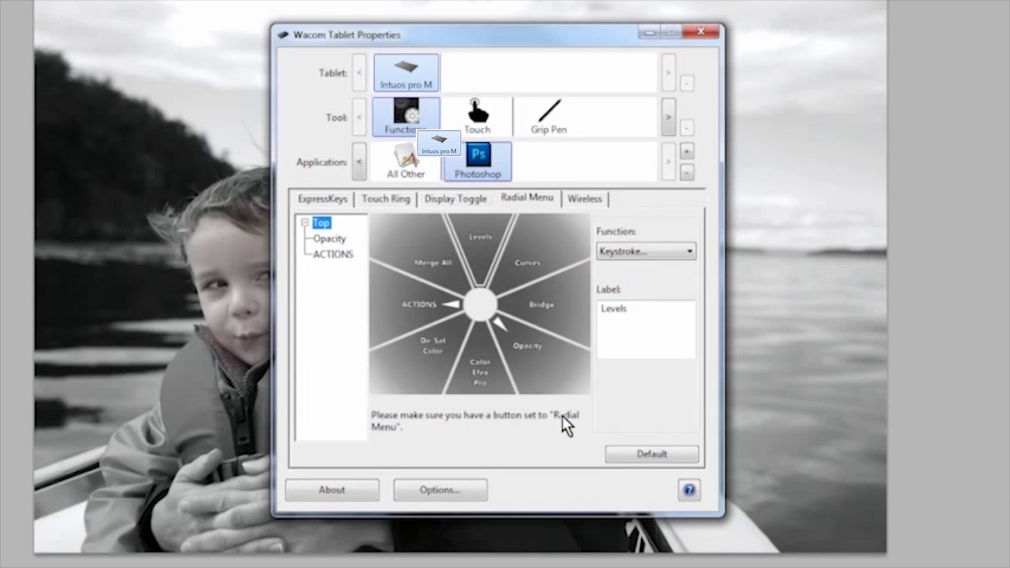
pyautogui.click(656, 456)
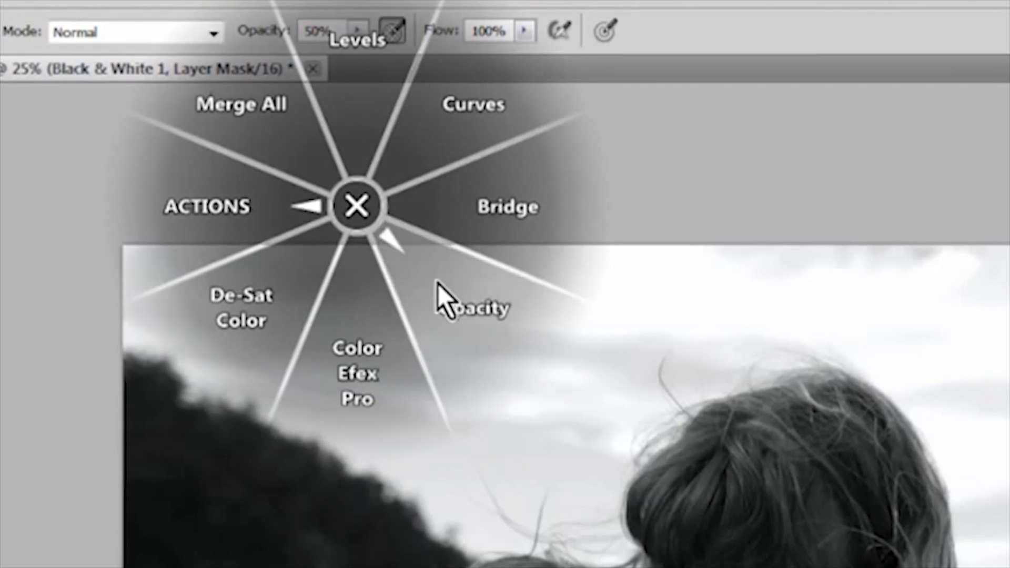
# Try the brush opacities 10, 25, 50 and 75 from the radial Opacity submenu, and close the submenu.
pyautogui.click(437, 284)
pyautogui.click(352, 185)
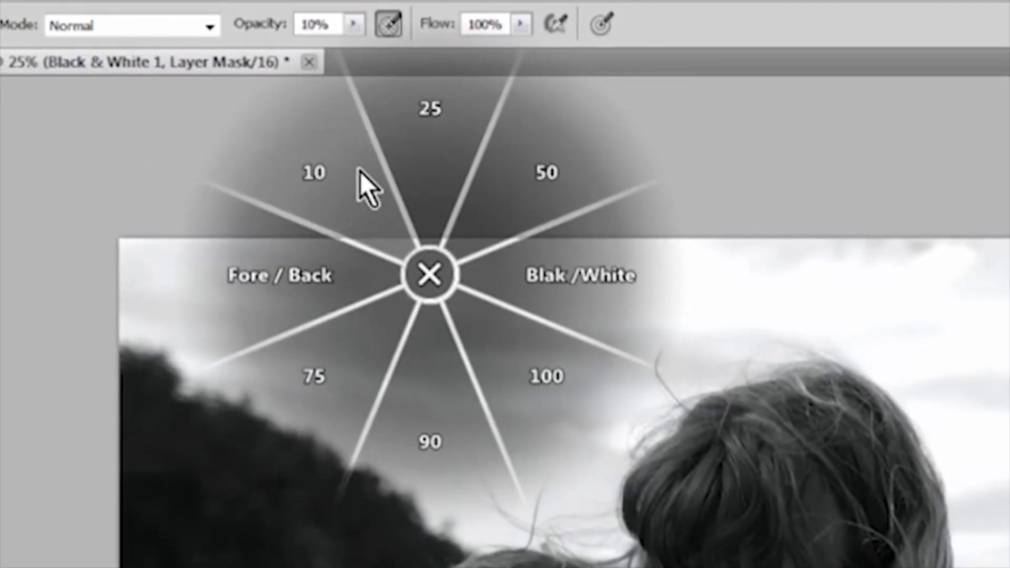
pyautogui.click(420, 130)
pyautogui.click(533, 170)
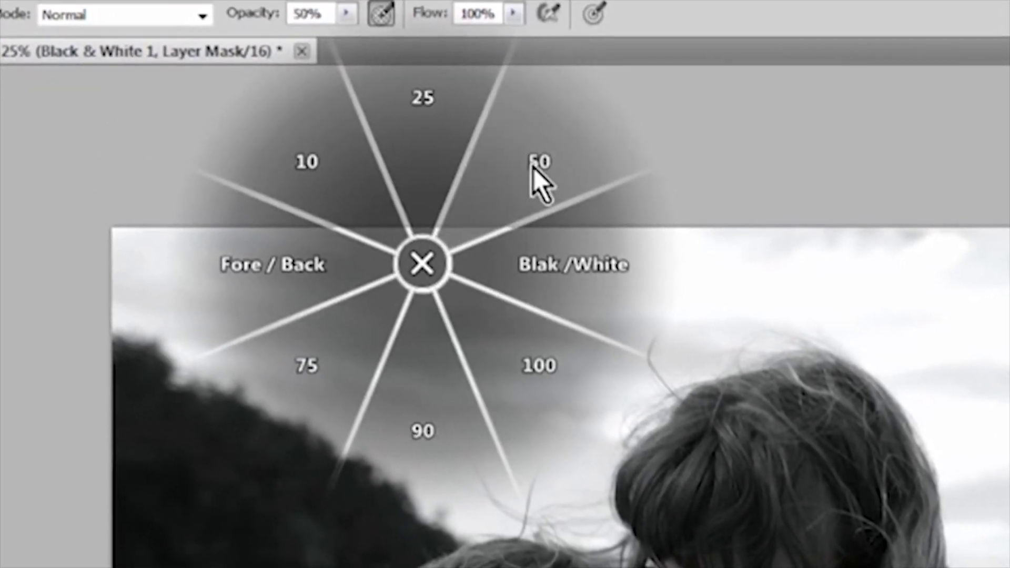
pyautogui.click(329, 365)
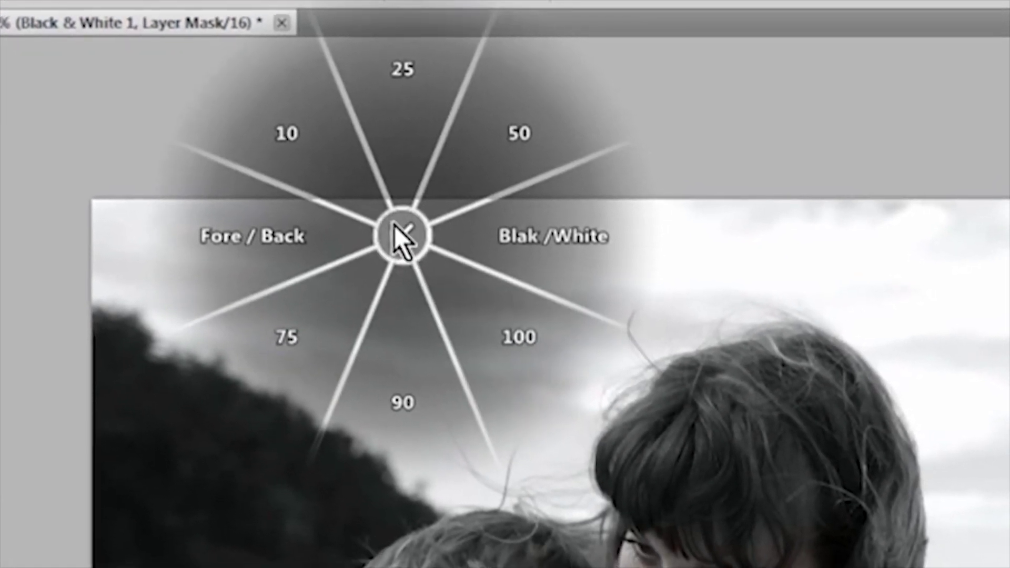
pyautogui.click(409, 246)
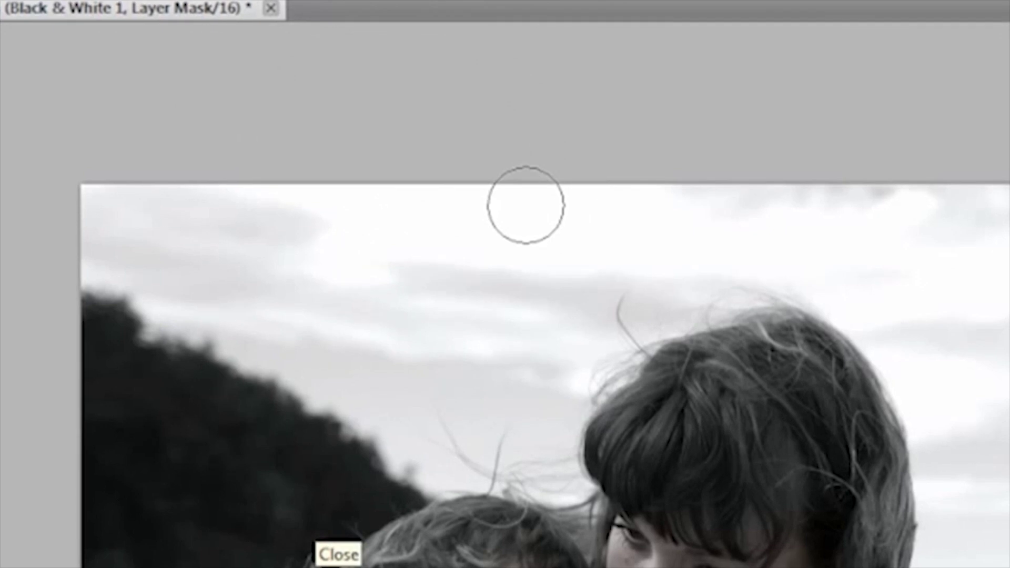
# Set the brush opacity to 100% from the radial menu and paint white on the Black & White layer mask around the woman's collar and hair.
pyautogui.rightClick(515, 180)
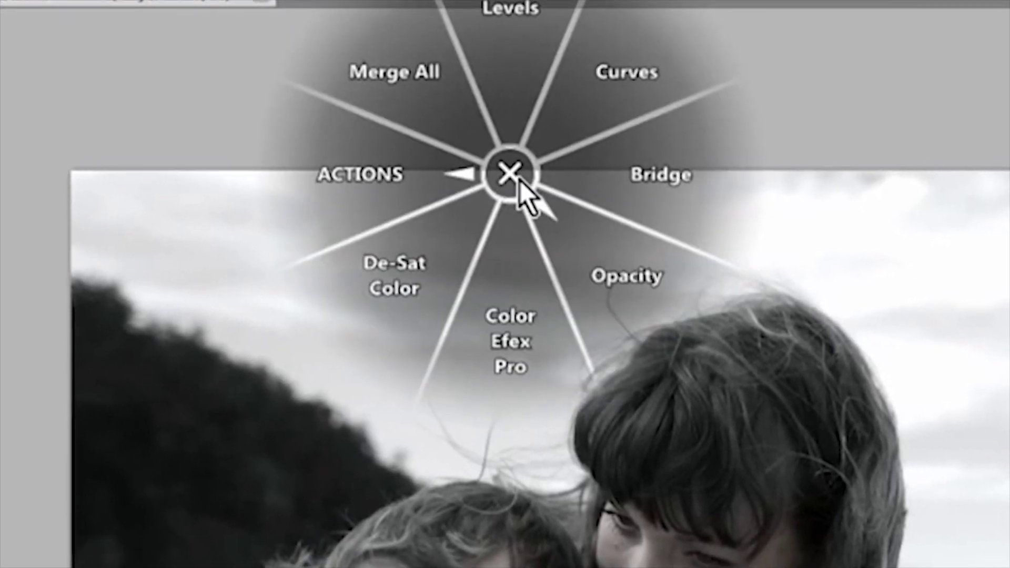
pyautogui.click(584, 252)
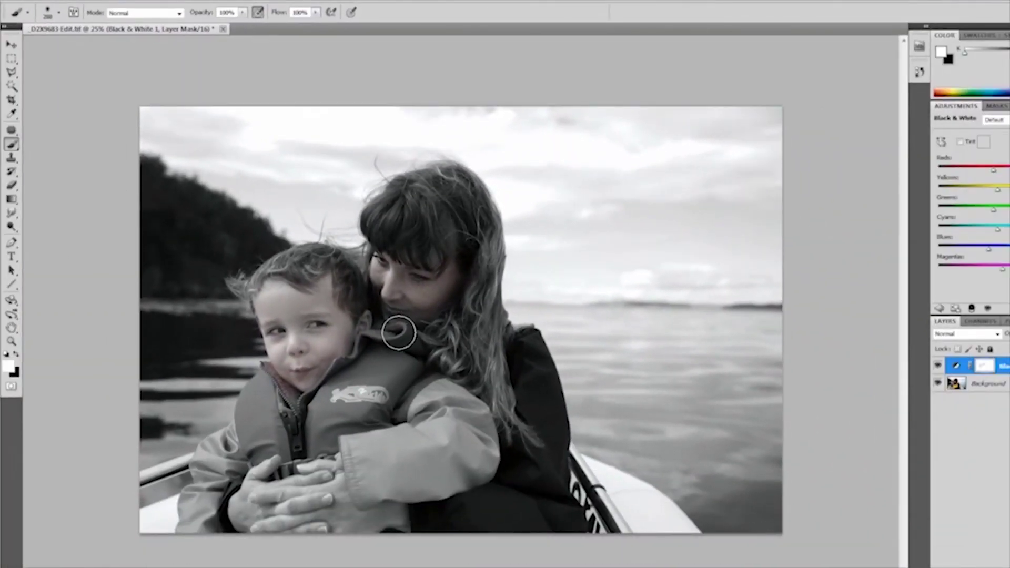
pyautogui.middleClick(399, 333)
pyautogui.click(464, 336)
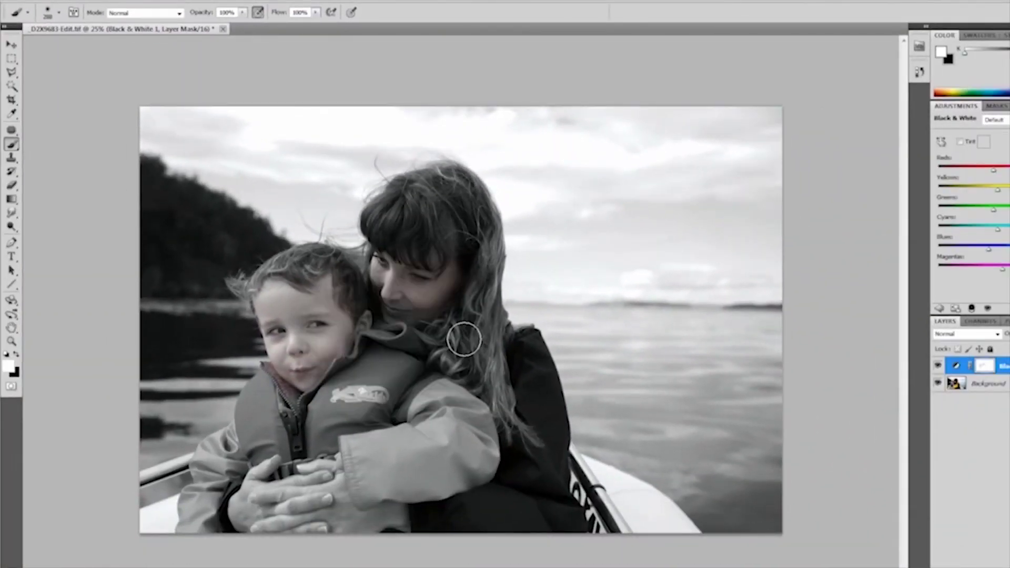